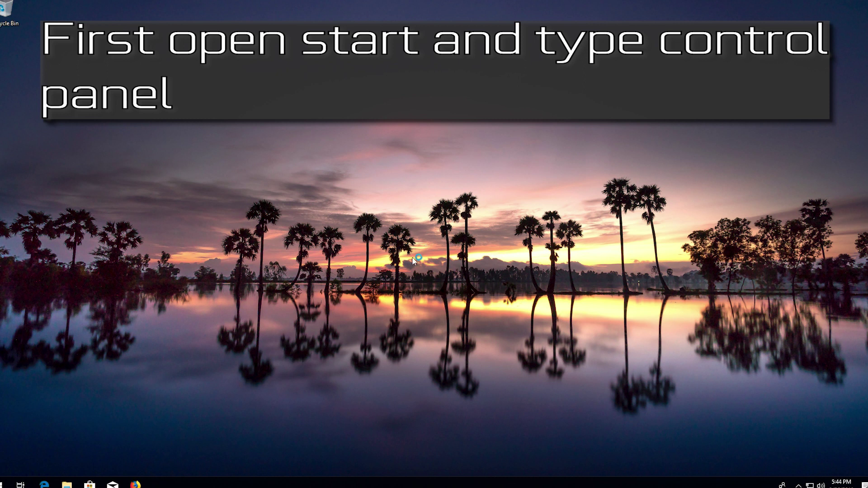
- Search the Start menu for 'control panel'
left_click(5, 483)
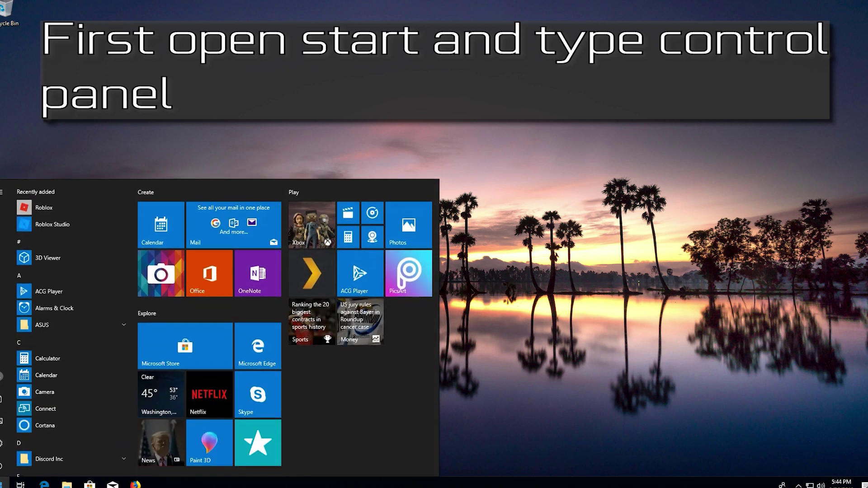
type("control ")
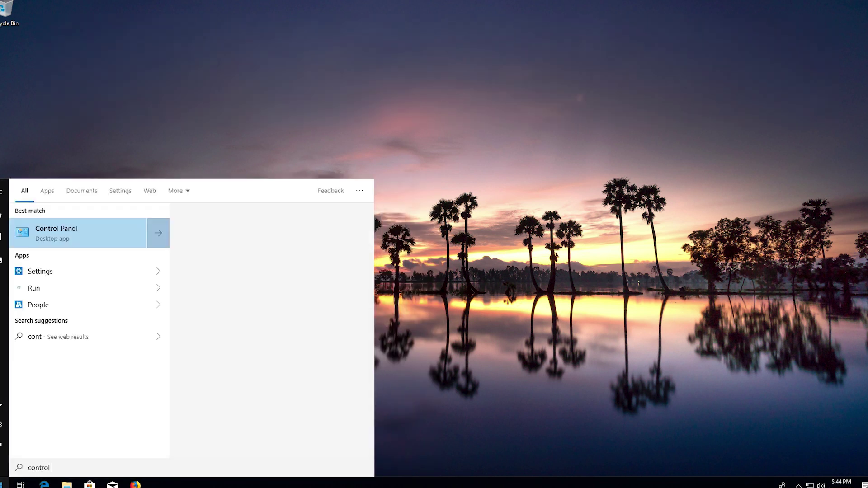
type("panel")
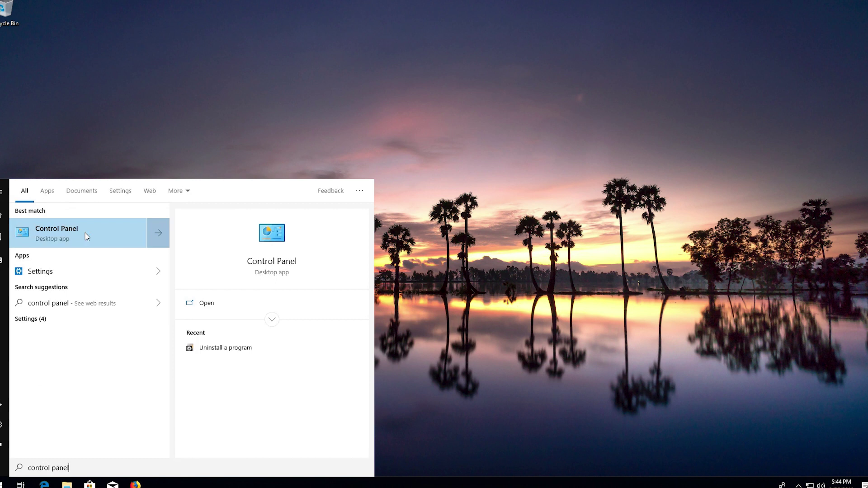
- Open Control Panel's program list and uninstall Visual C++ 2015 Redistributable (x64)
left_click(87, 236)
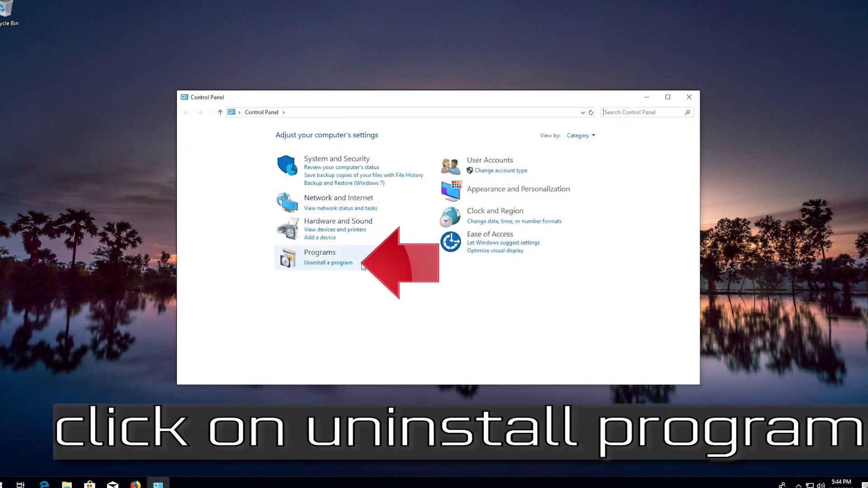
left_click(315, 266)
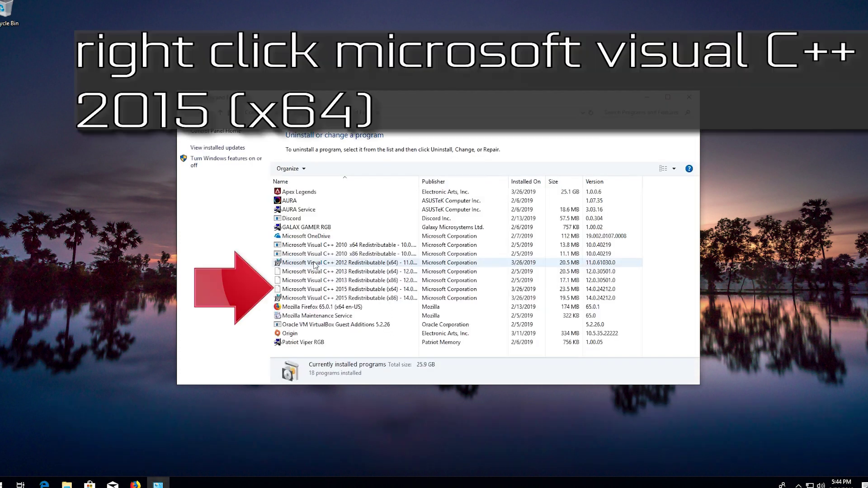
left_click(331, 290)
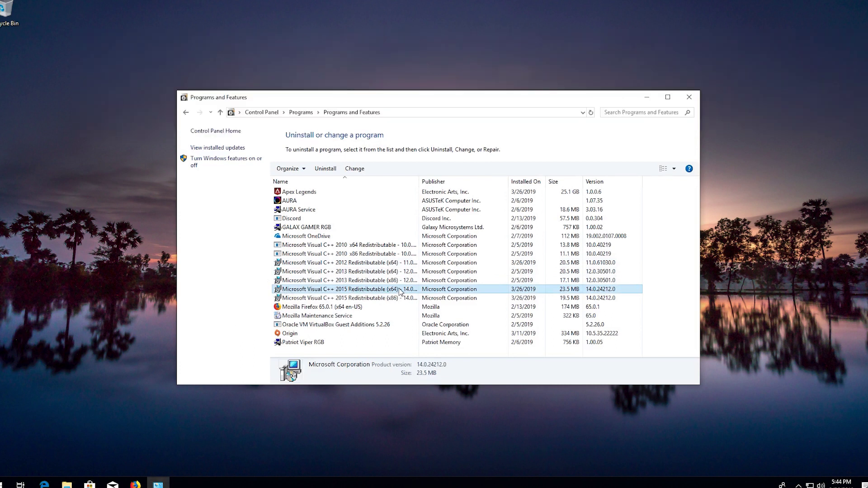
right_click(400, 292)
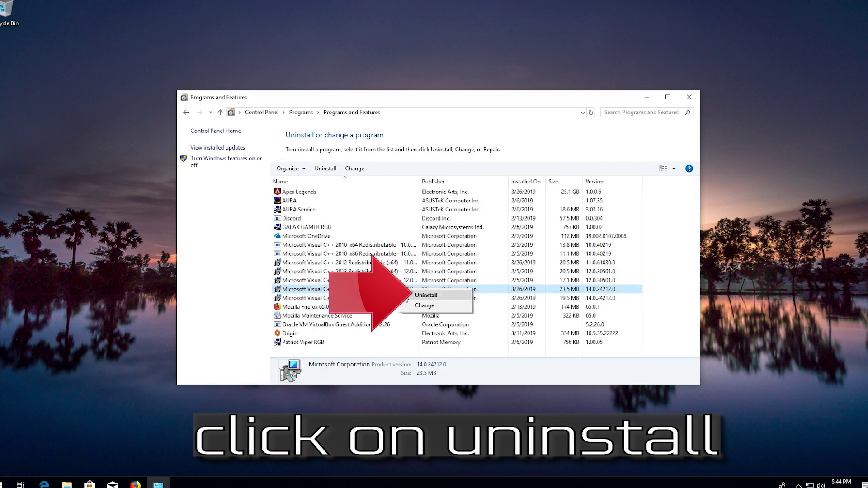
left_click(433, 295)
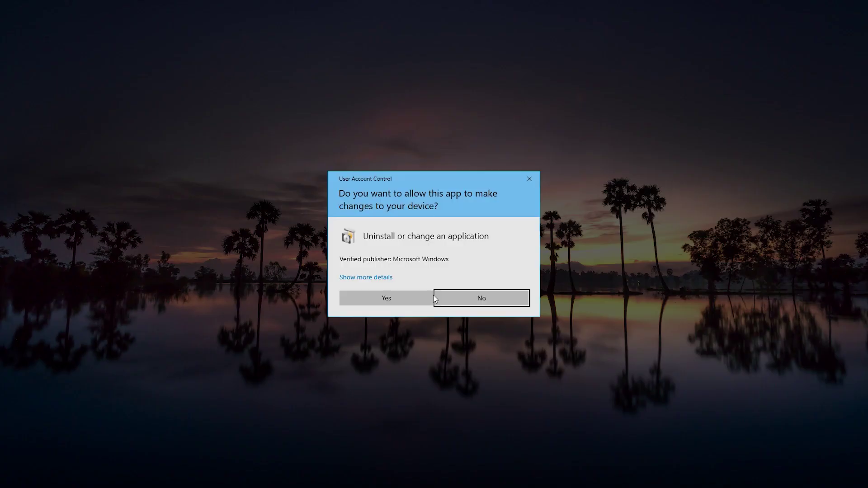
left_click(388, 295)
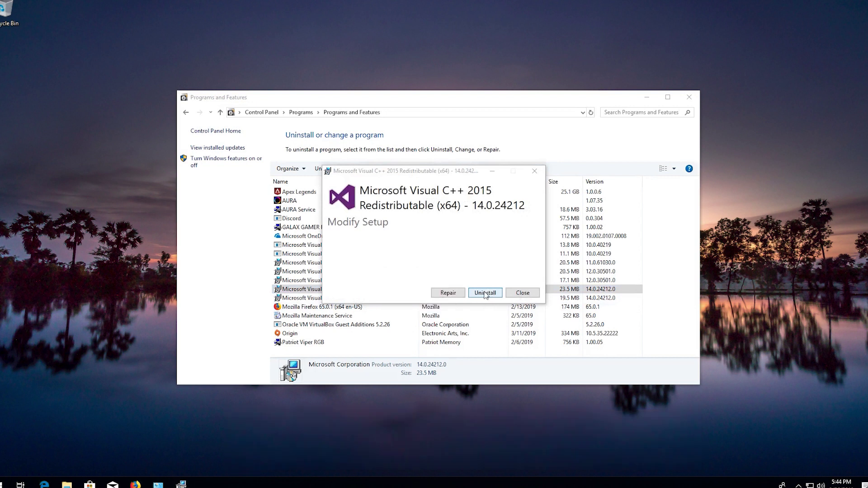
left_click(485, 294)
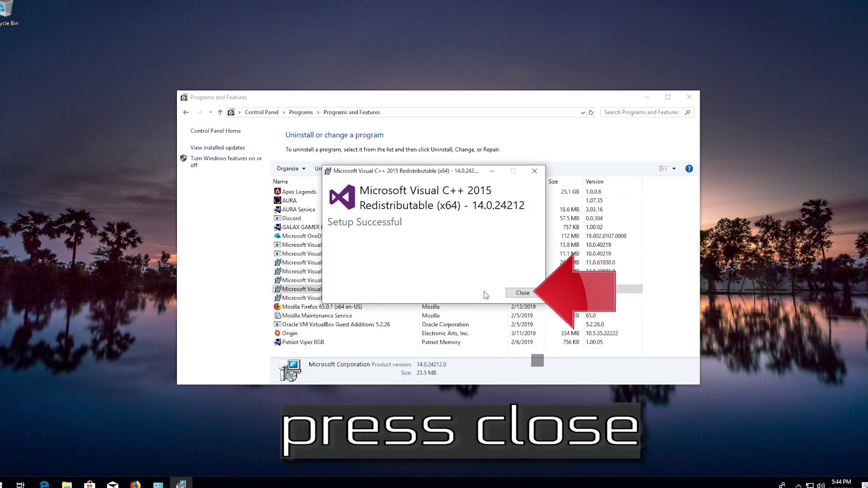
- Dismiss the x64 setup, then uninstall Visual C++ 2015 Redistributable (x86)
left_click(523, 293)
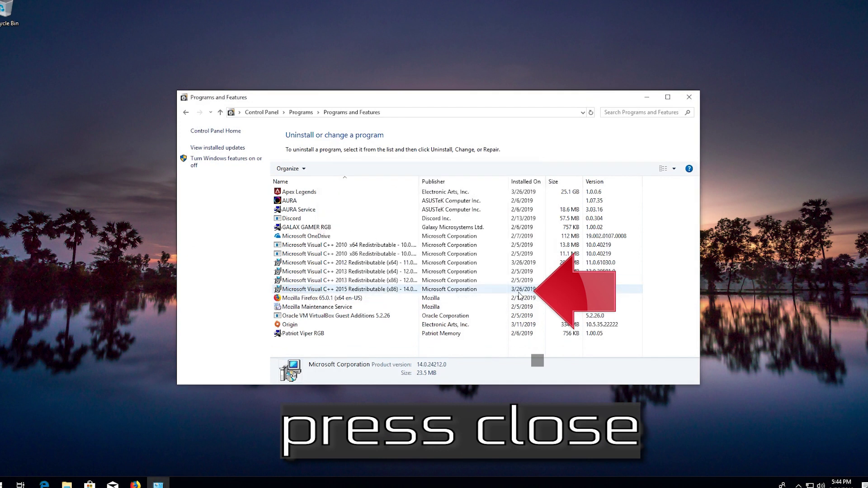
left_click(385, 290)
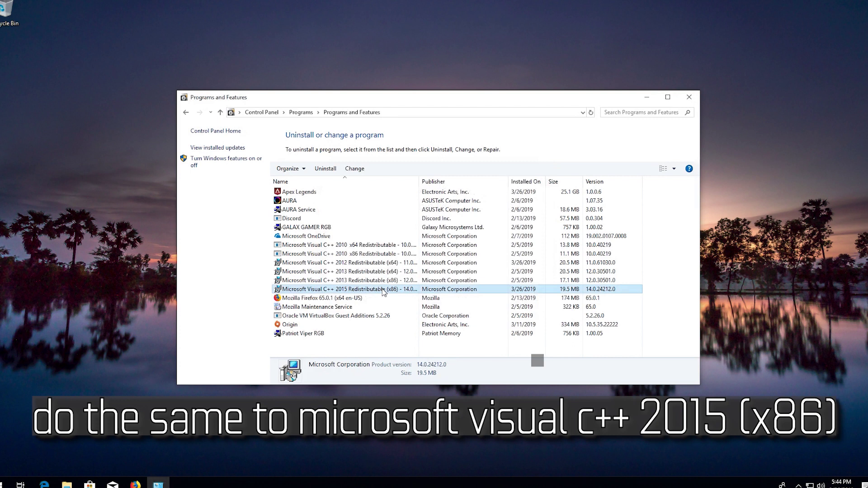
right_click(413, 293)
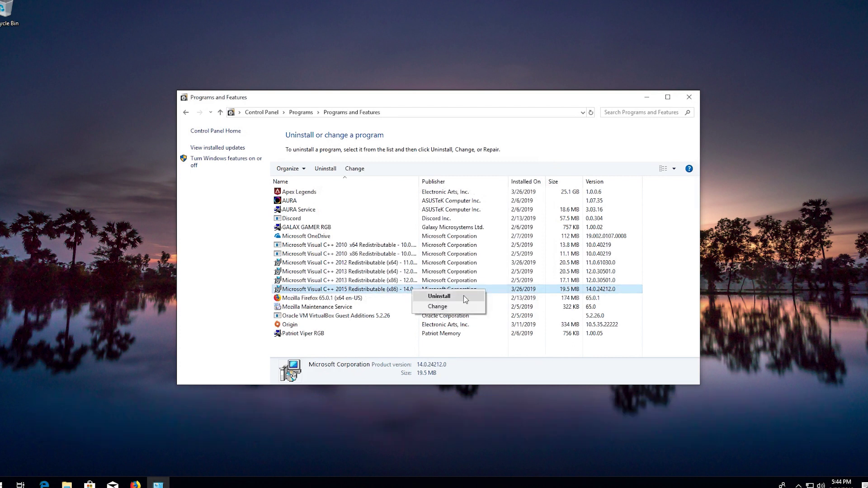
left_click(465, 298)
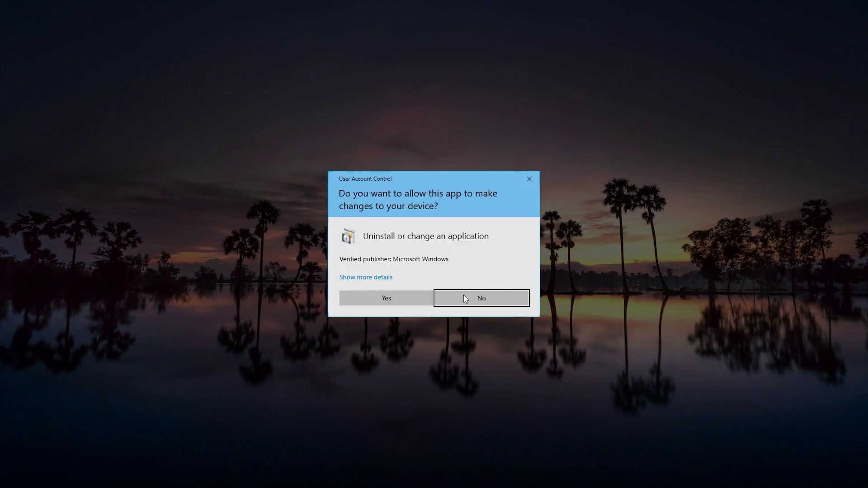
left_click(402, 295)
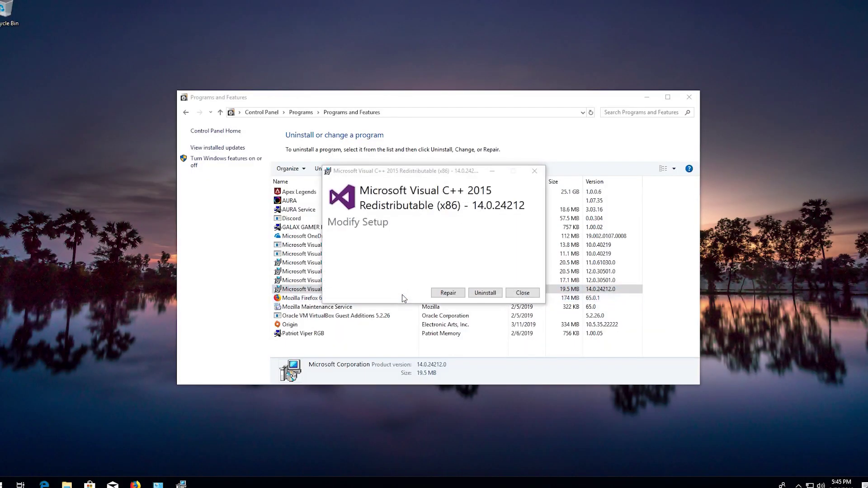
left_click(489, 294)
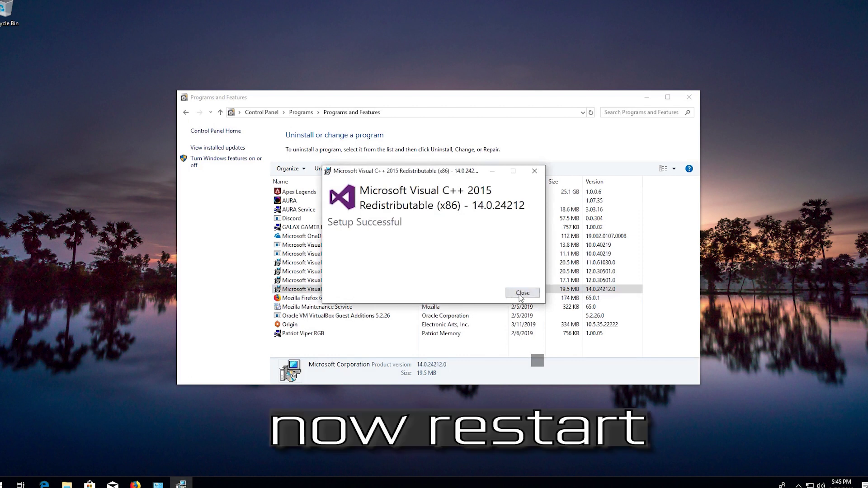
left_click(521, 294)
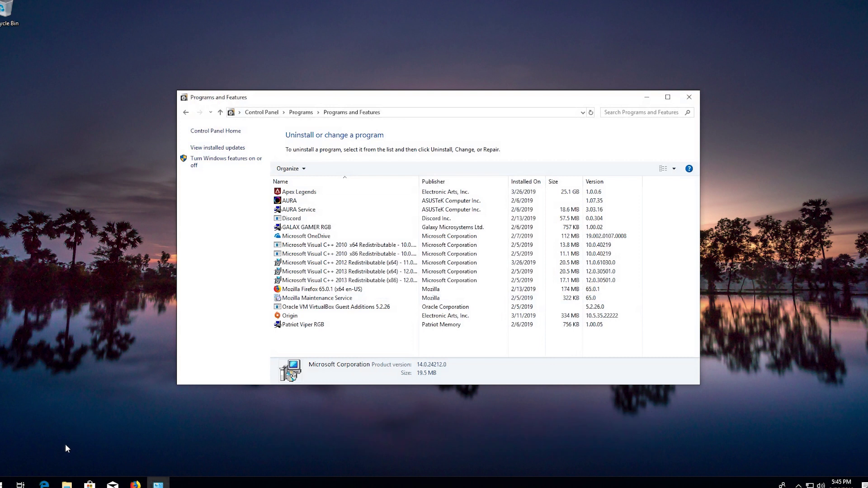
- Restart Windows through the Start menu's Power options
left_click(2, 484)
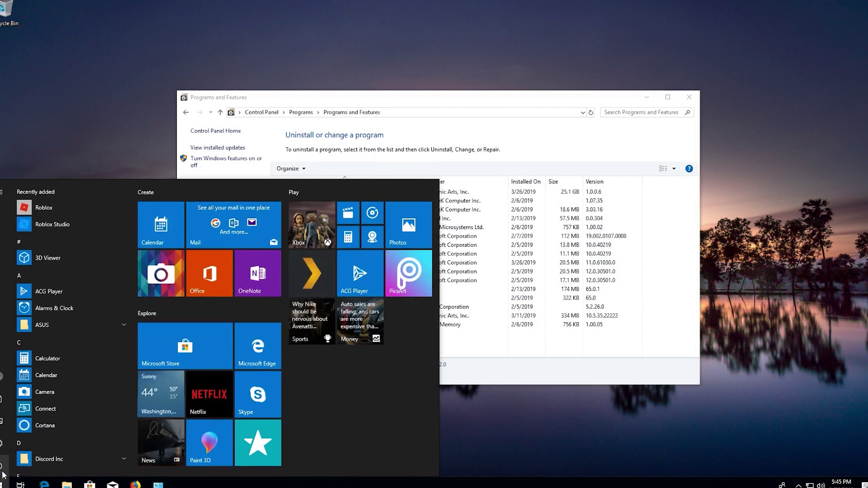
left_click(3, 469)
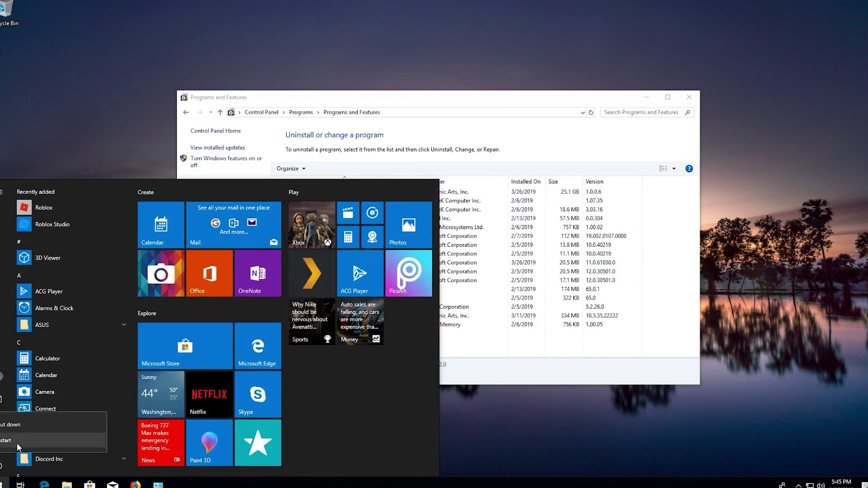
left_click(18, 444)
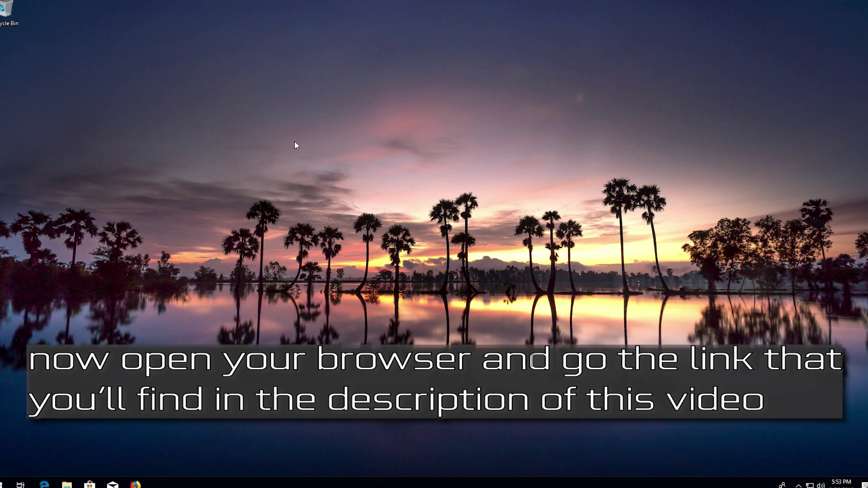
- Open Firefox and load the Microsoft Visual C++ 2015 download page from the pasted address
left_click(137, 483)
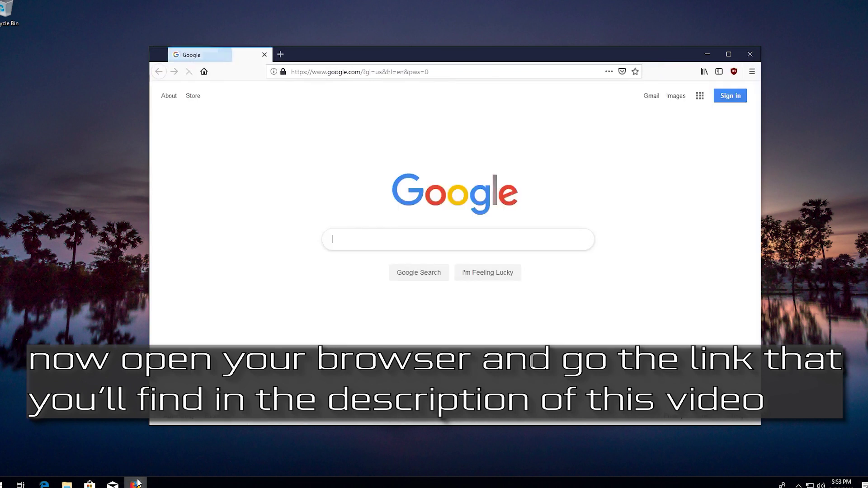
left_click(318, 72)
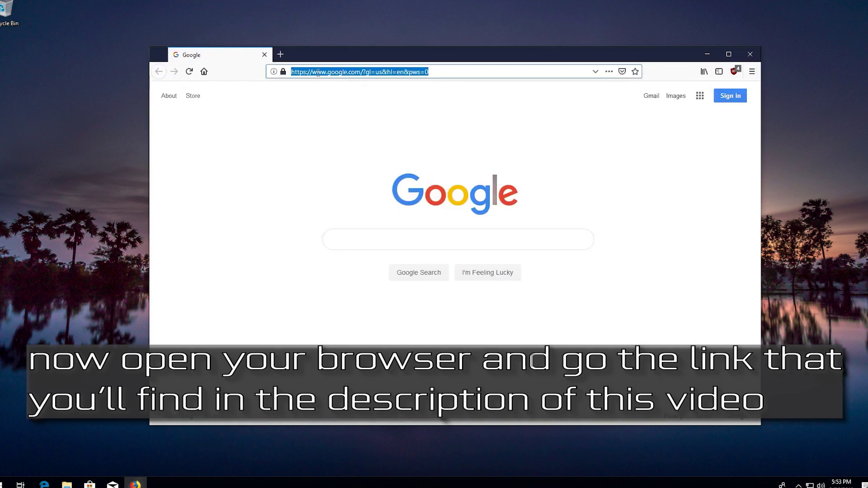
type("https://www.microsoft.com/en-us/download/details.aspx?id=53587")
key("Return")
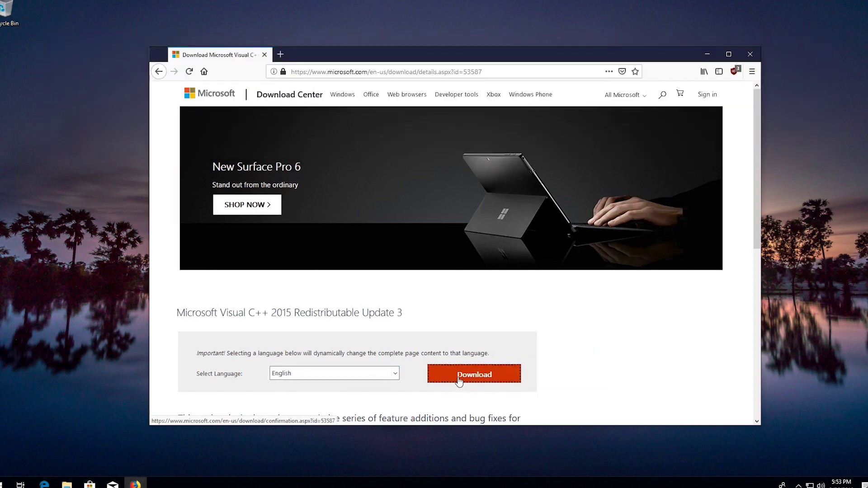
- Choose vc_redist.x64.exe and vc_redist.x86.exe for download and proceed
left_click(458, 378)
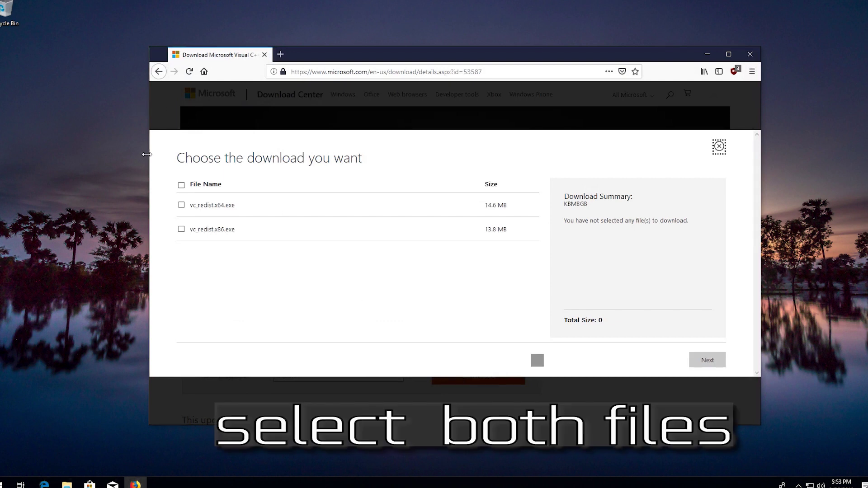
left_click(182, 206)
left_click(181, 230)
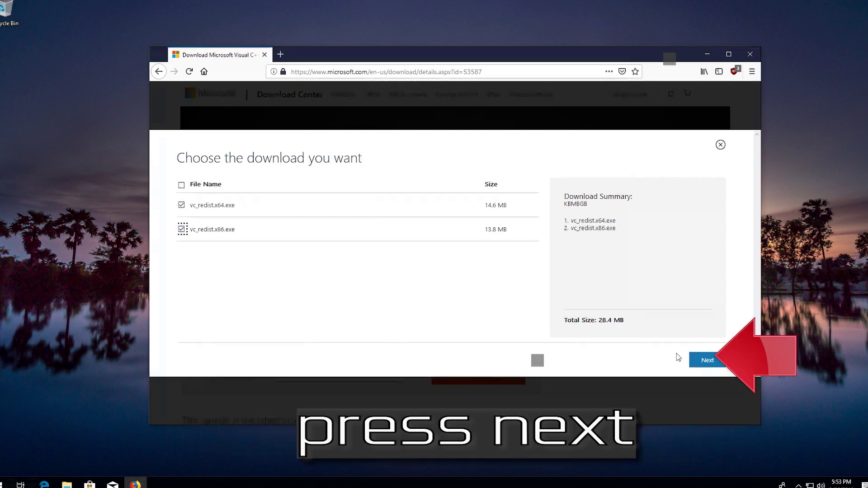
left_click(696, 366)
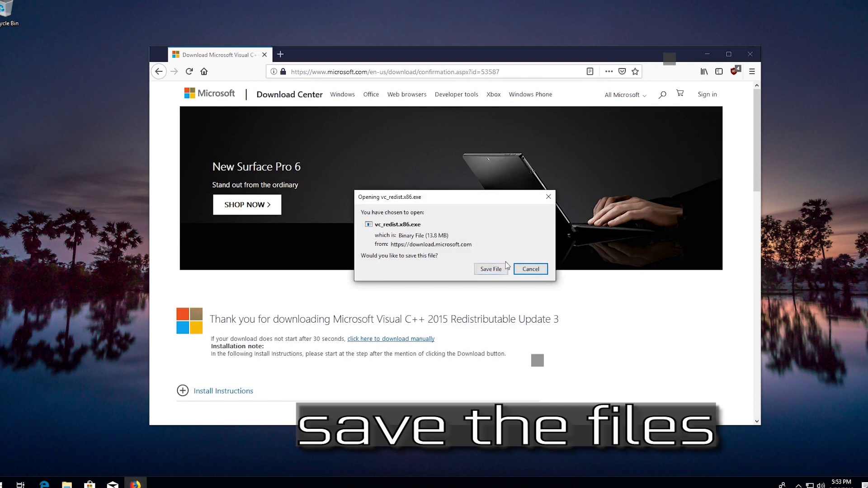
- Save vc_redist.x86.exe and vc_redist.x64.exe, then close Firefox
left_click(491, 270)
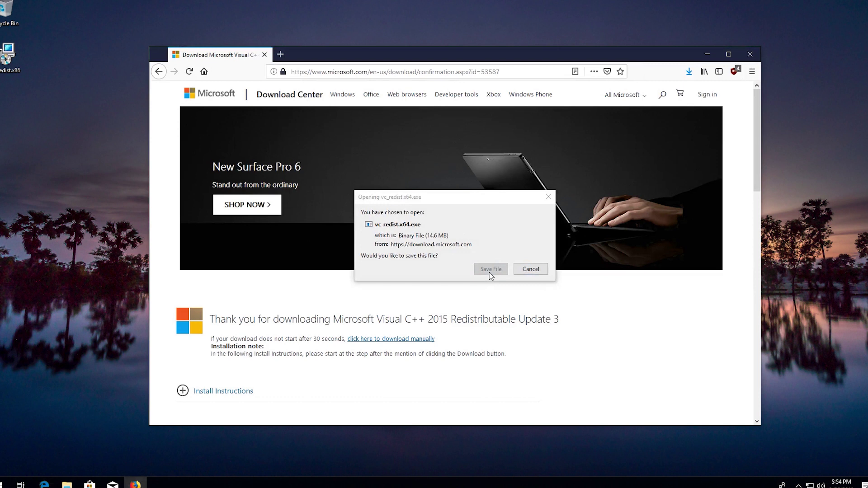
left_click(490, 271)
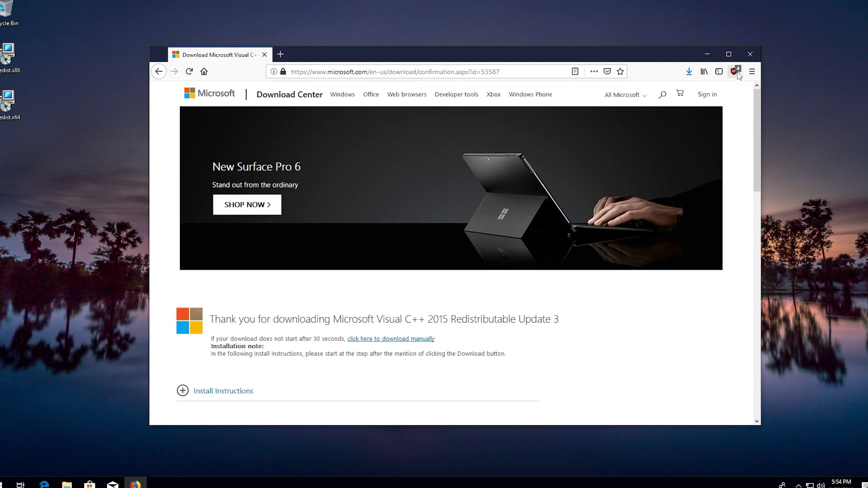
left_click(751, 60)
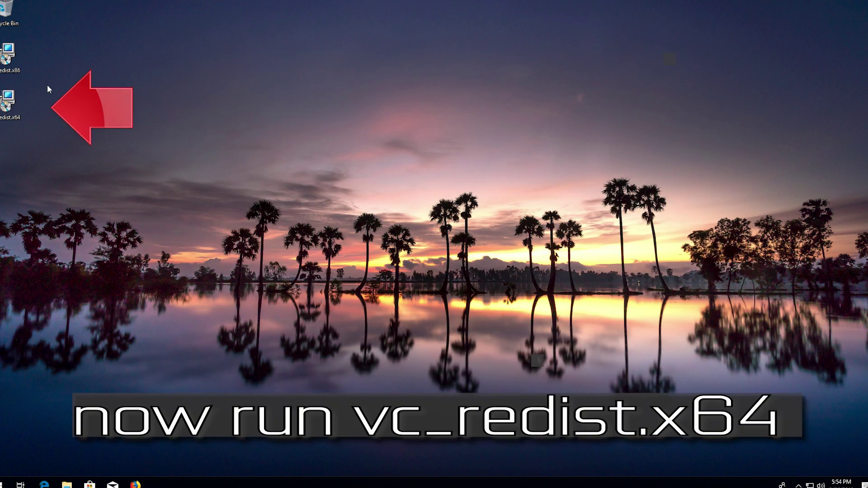
- Run vc_redist.x64 from the desktop, accept the license, and install it
double_click(8, 105)
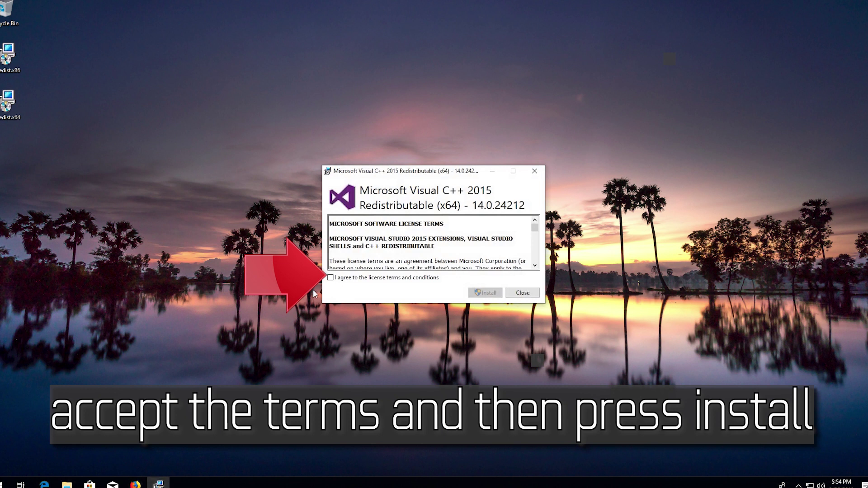
left_click(334, 279)
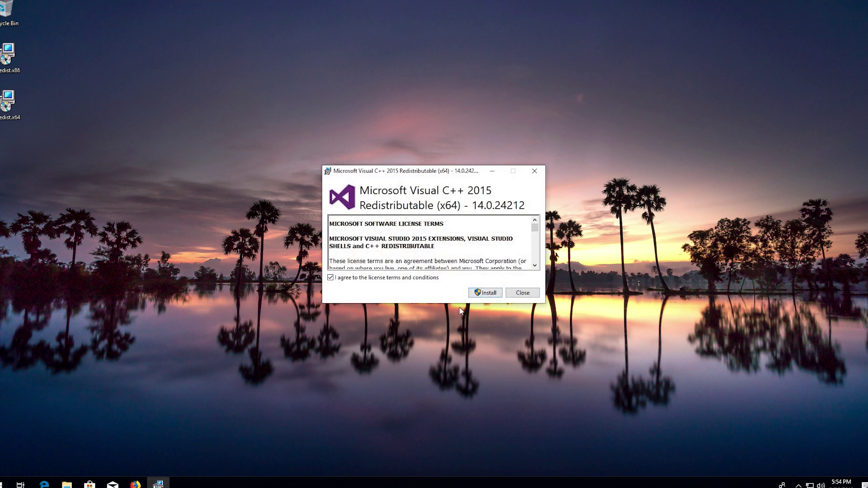
left_click(493, 295)
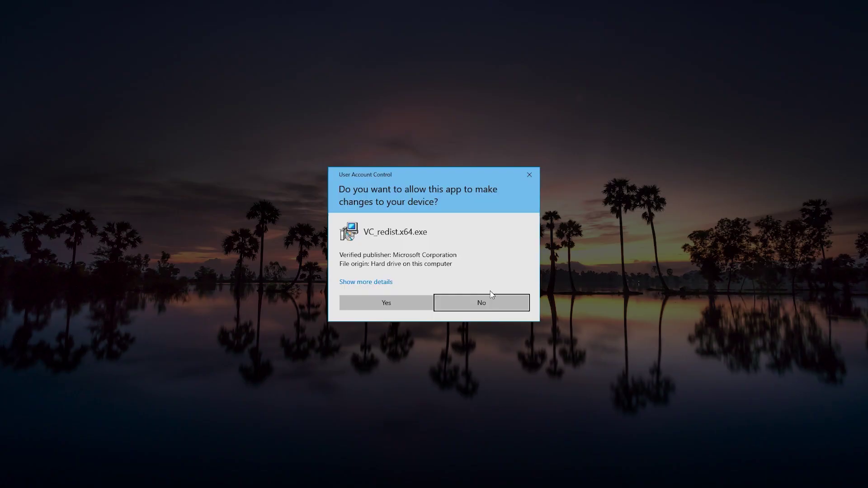
left_click(398, 305)
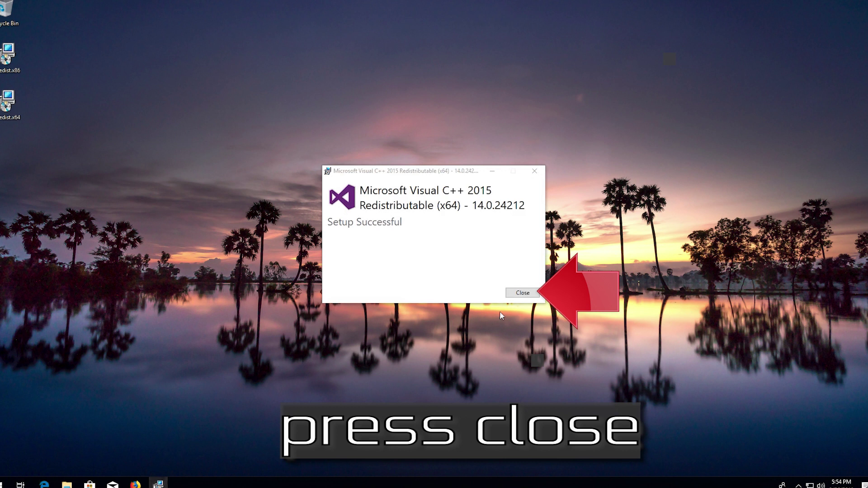
left_click(528, 292)
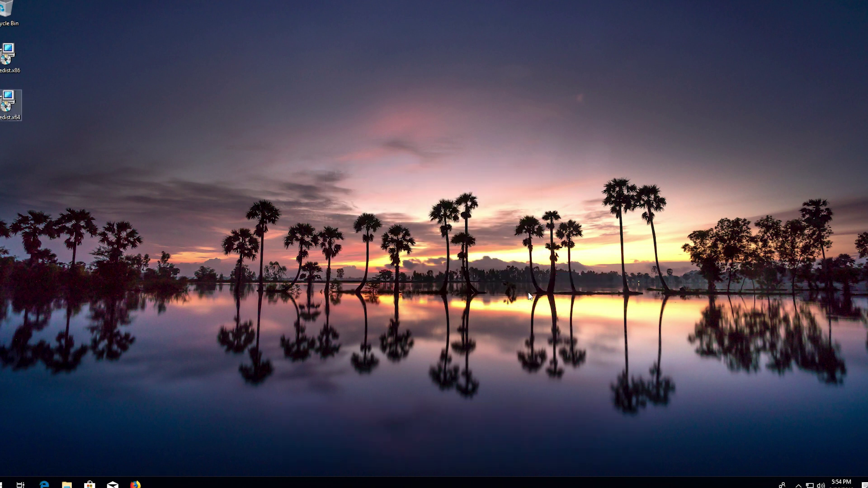
- Run vc_redist.x86 from the desktop, accept the license, and install it
double_click(12, 59)
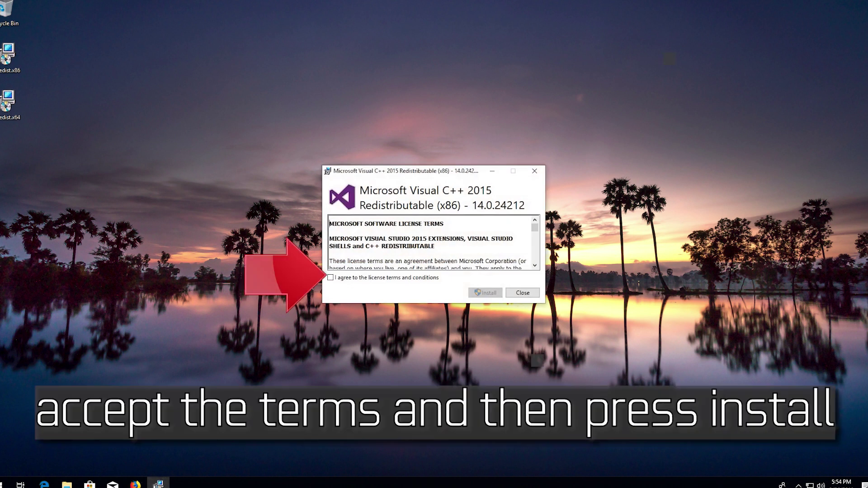
left_click(331, 278)
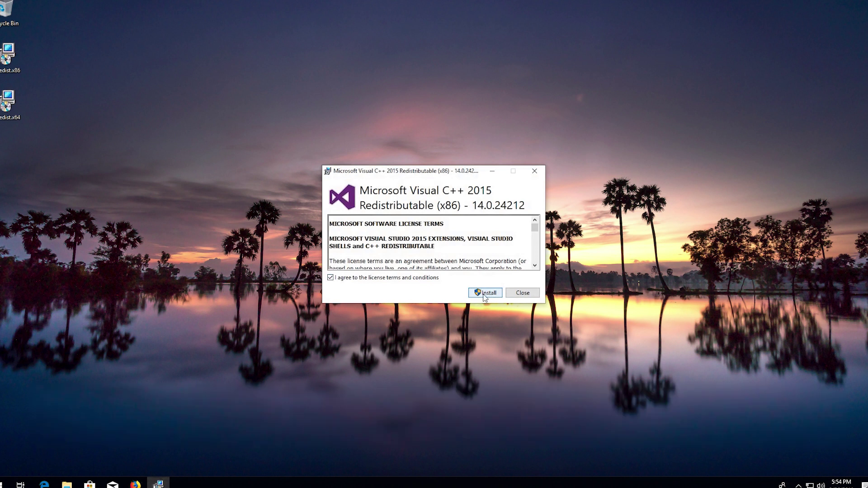
left_click(484, 295)
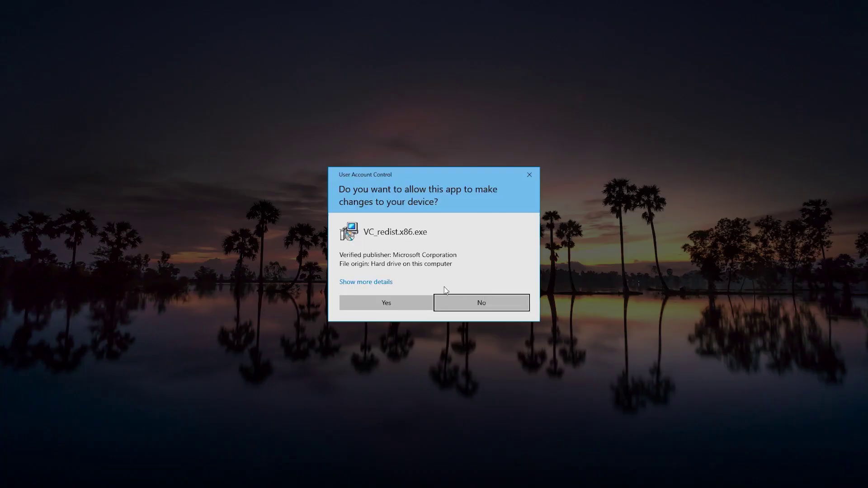
left_click(377, 306)
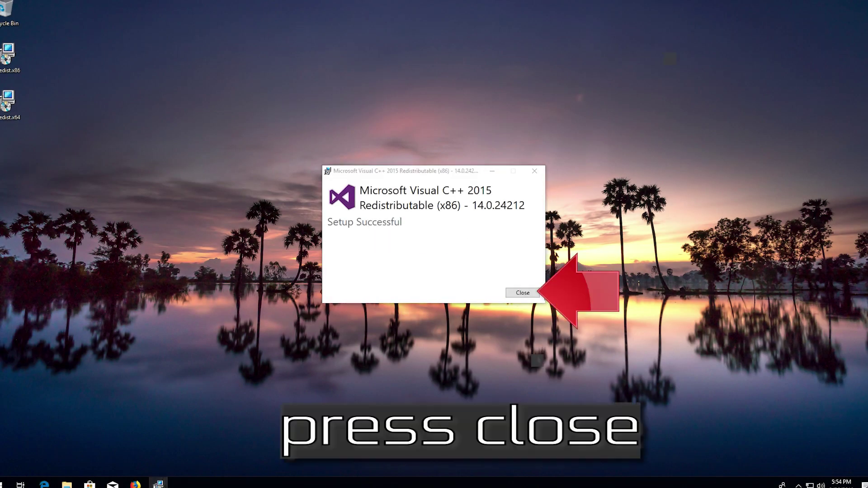
left_click(523, 293)
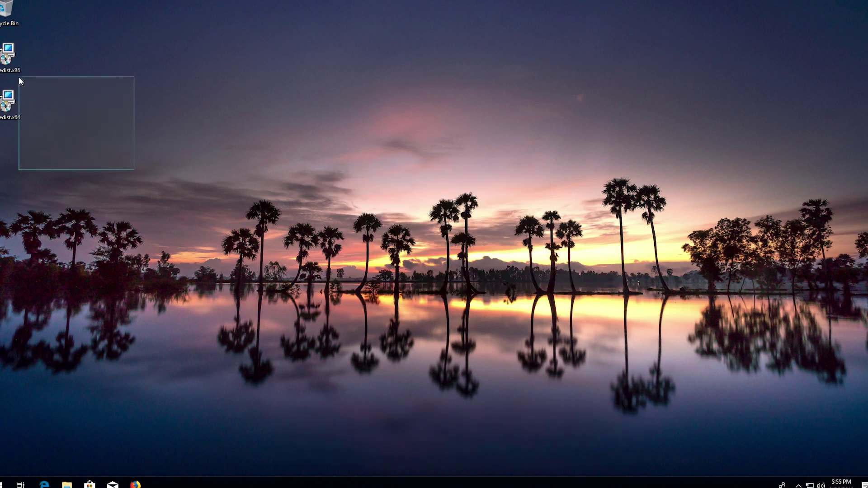
- Delete both installer files from the desktop and empty the Recycle Bin
left_click_drag(136, 171, 1, 56)
key("Delete")
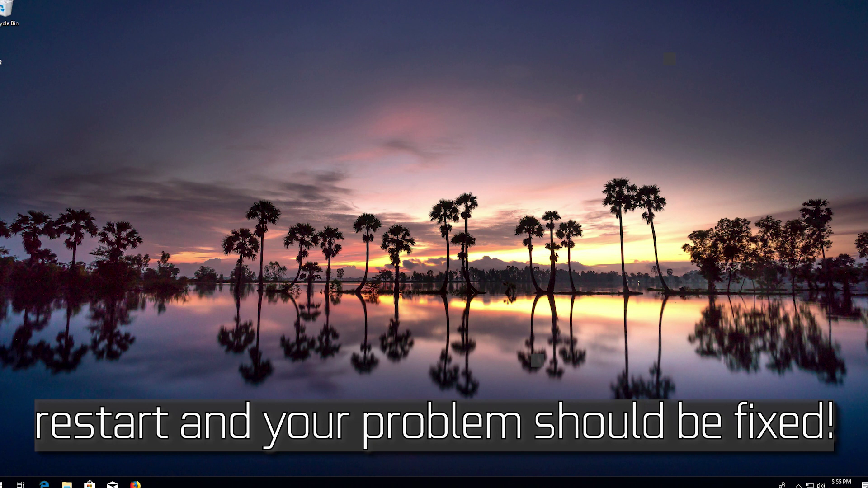
right_click(6, 18)
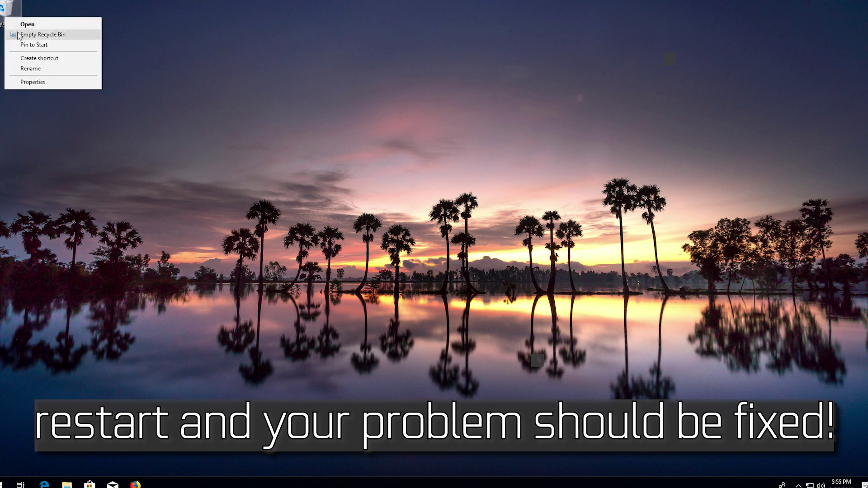
left_click(18, 33)
left_click(471, 247)
- Restart the PC from the Start menu's Power options
key("super")
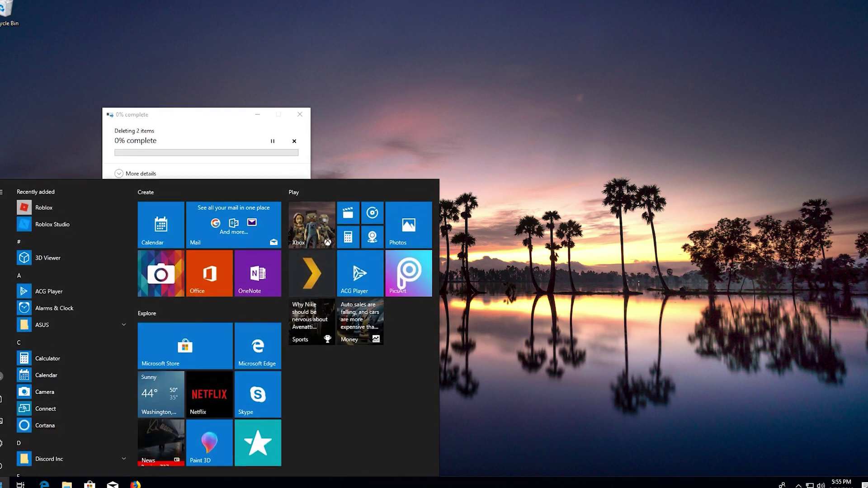
left_click(1, 467)
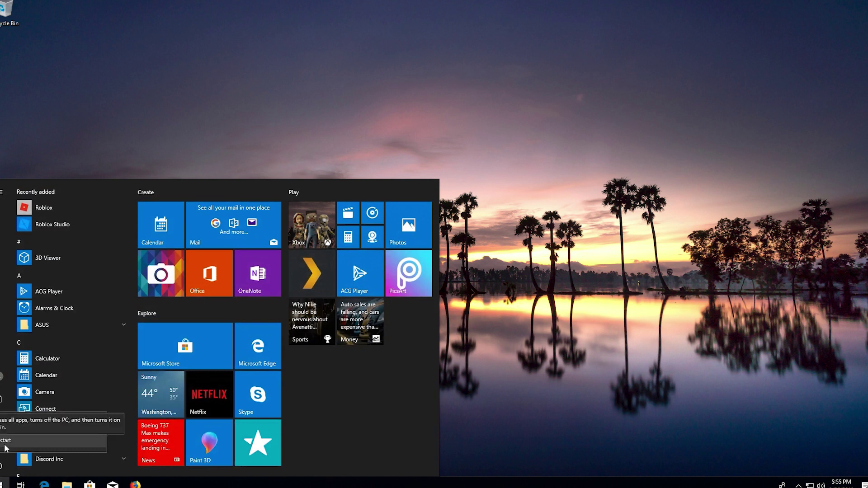
left_click(5, 447)
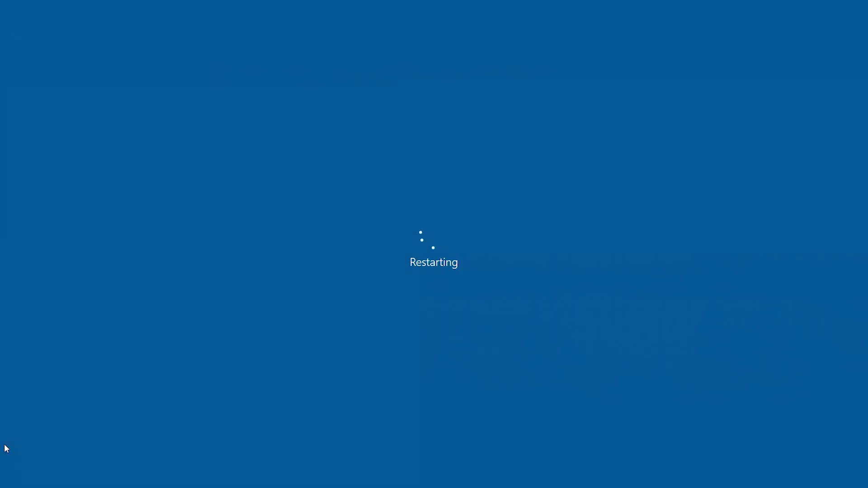